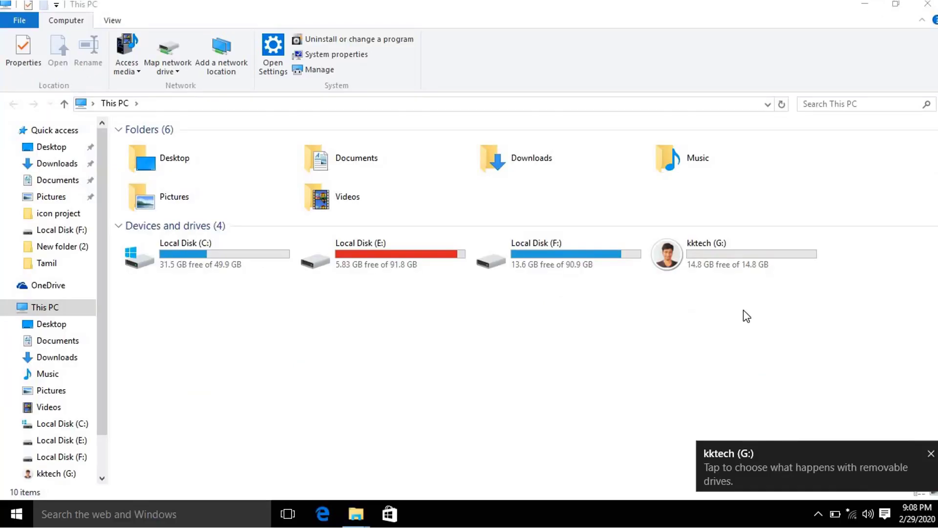
mouse_move(758, 317)
left_mouse_down()
mouse_move(675, 207)
mouse_move(682, 268)
mouse_move(693, 256)
mouse_move(750, 310)
left_mouse_up()
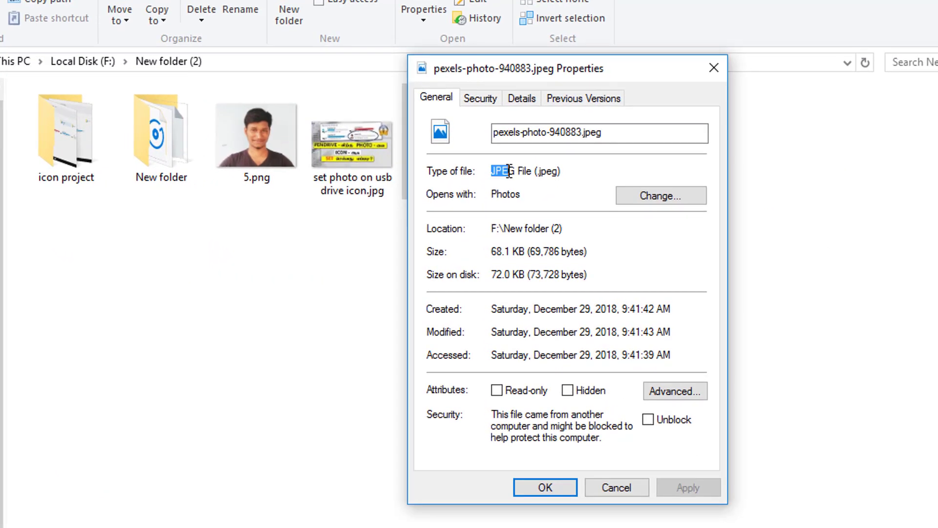
Check the file type of pexels-photo-940883.jpeg in its properties.
left_click_drag(509, 171, 550, 172)
left_click_drag(335, 223, 367, 224)
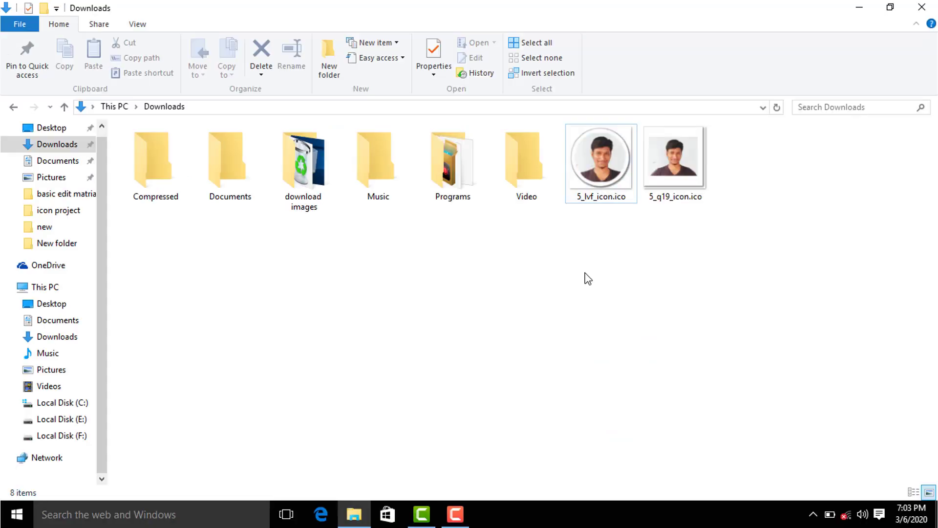
Open the properties of 5_lvf_icon.ico in the Downloads folder and check its file type.
left_click(604, 176)
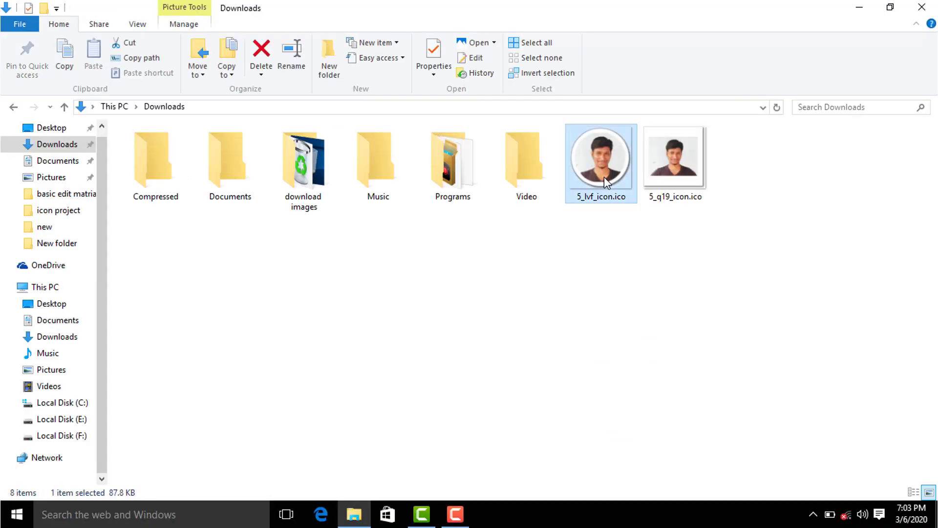
right_click(604, 177)
left_click(648, 489)
left_click_drag(730, 149, 666, 141)
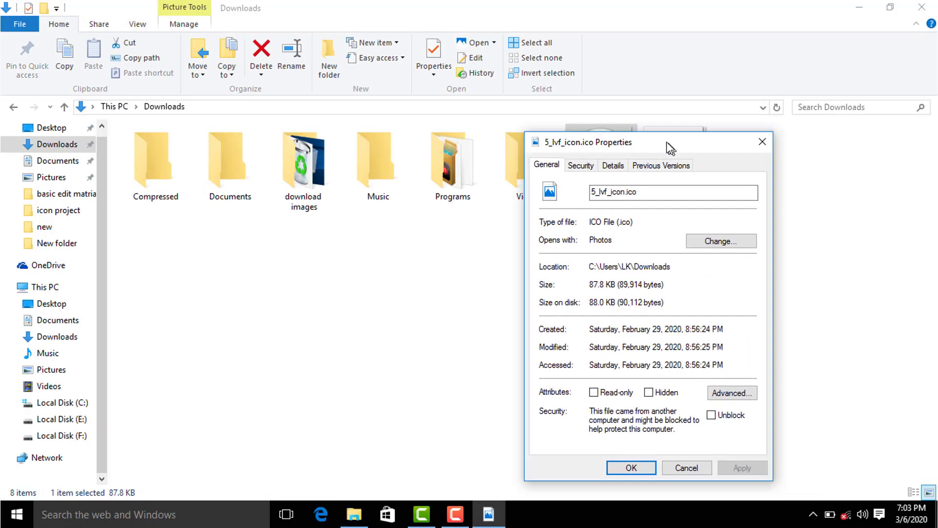
left_click(590, 221)
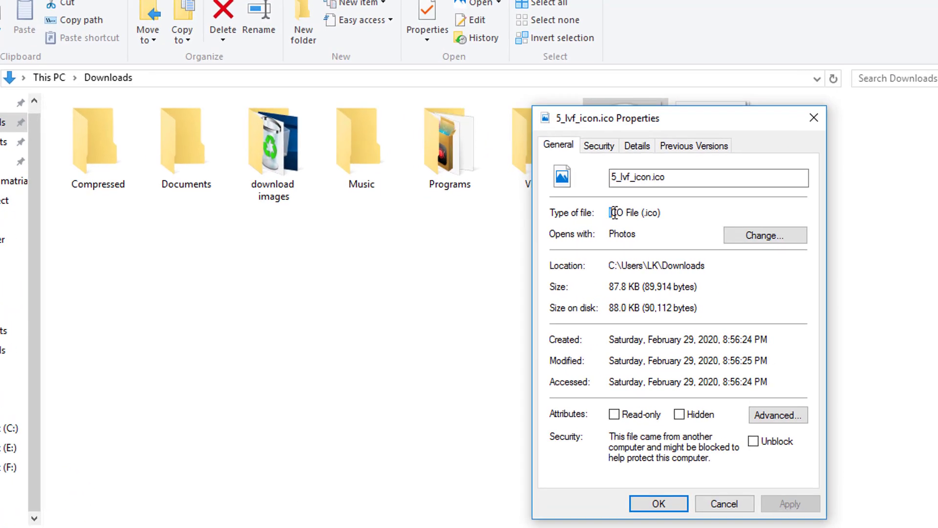
left_click_drag(615, 212, 651, 213)
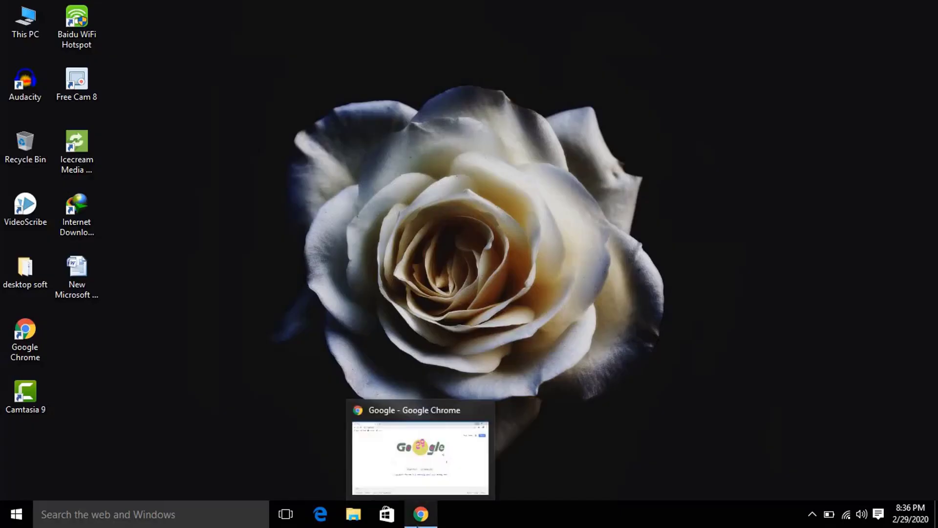
Switch to Google Chrome, search for "image to icon converter" and open the ICO Convert website from the results.
left_click(419, 523)
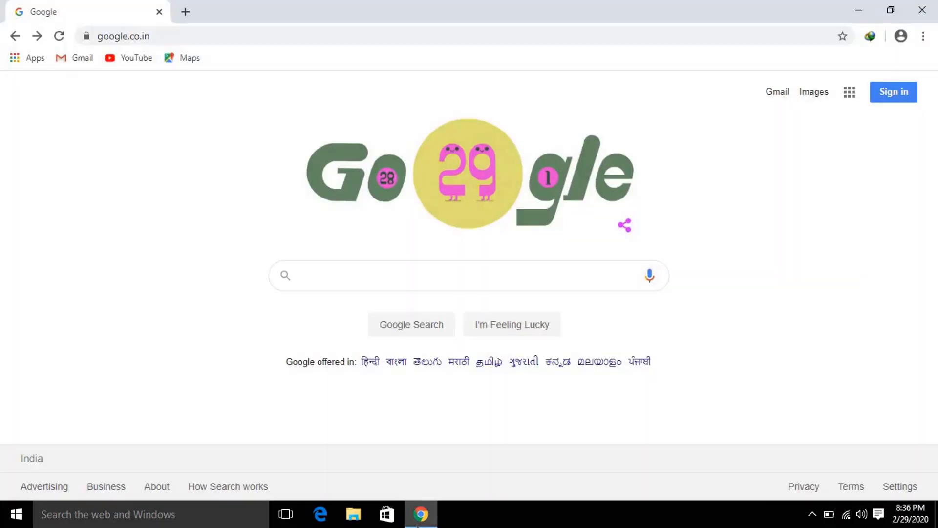
left_click(329, 283)
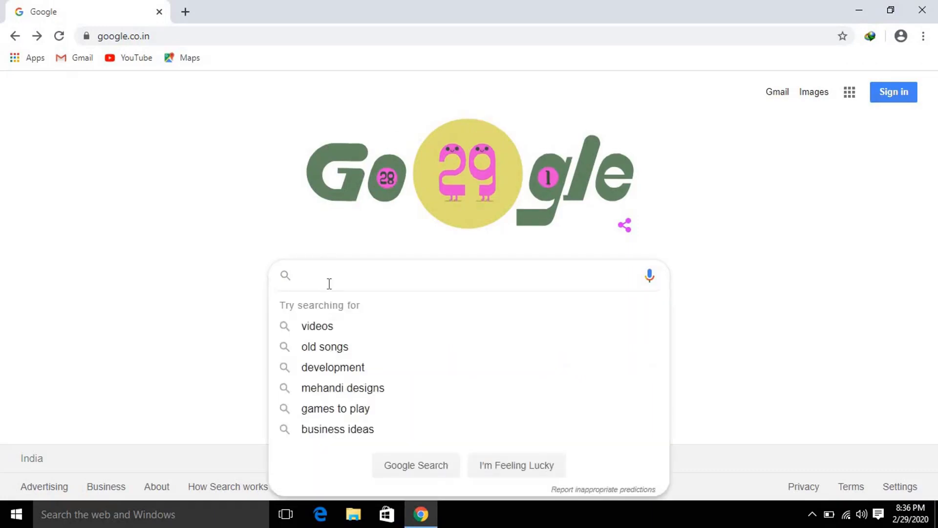
type("image ")
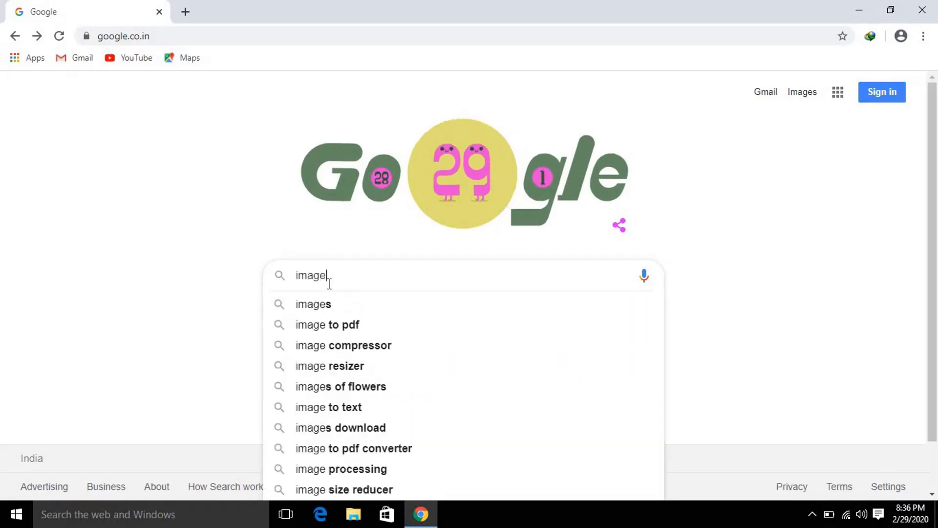
type("to icon")
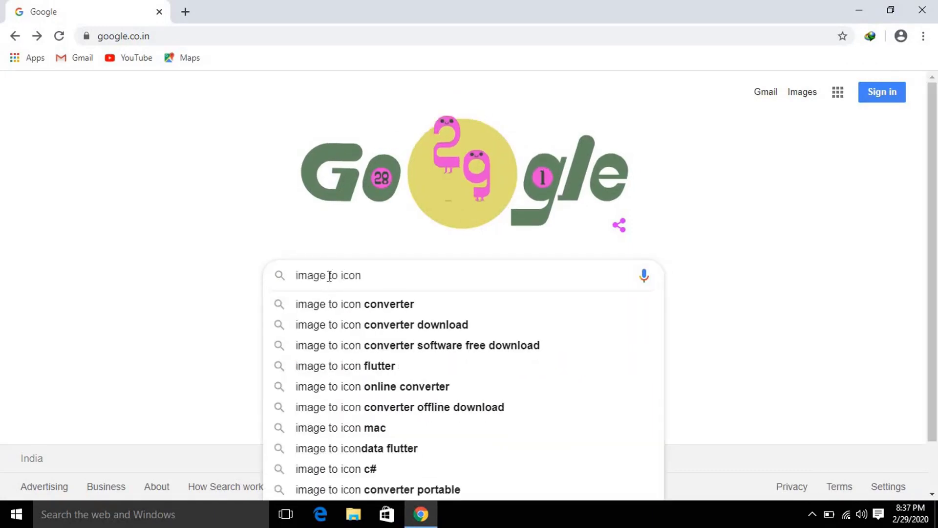
left_click(384, 308)
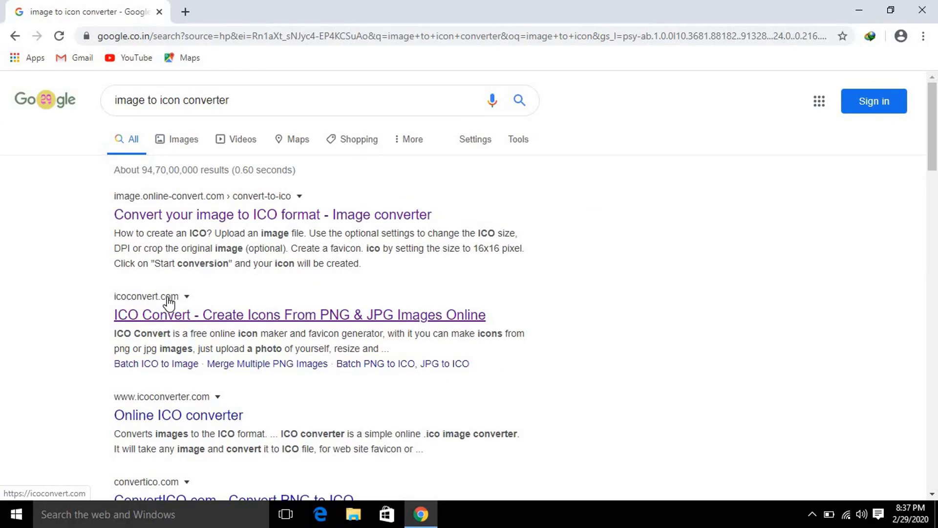
left_click(200, 318)
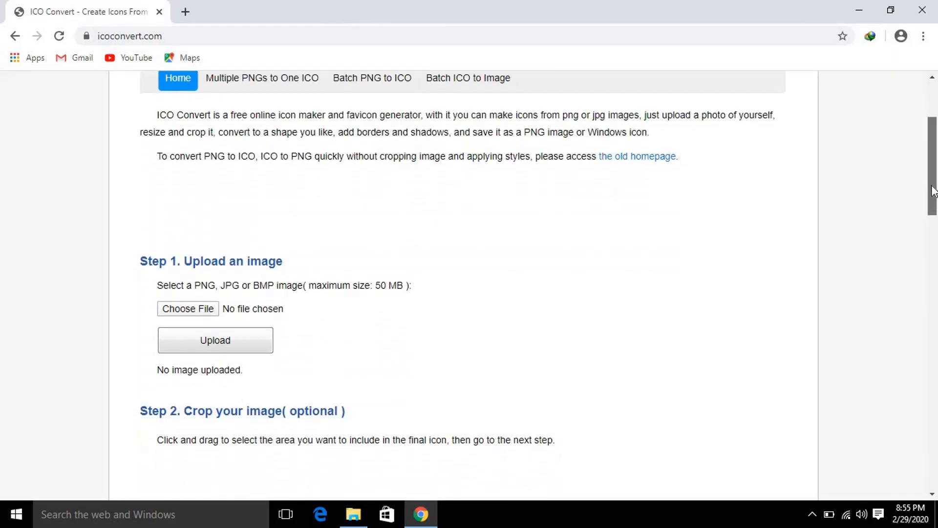
Choose 5.png from New folder (2) on Local Disk (F:) and upload it to ICO Convert.
scroll(932, 171, "down", 2)
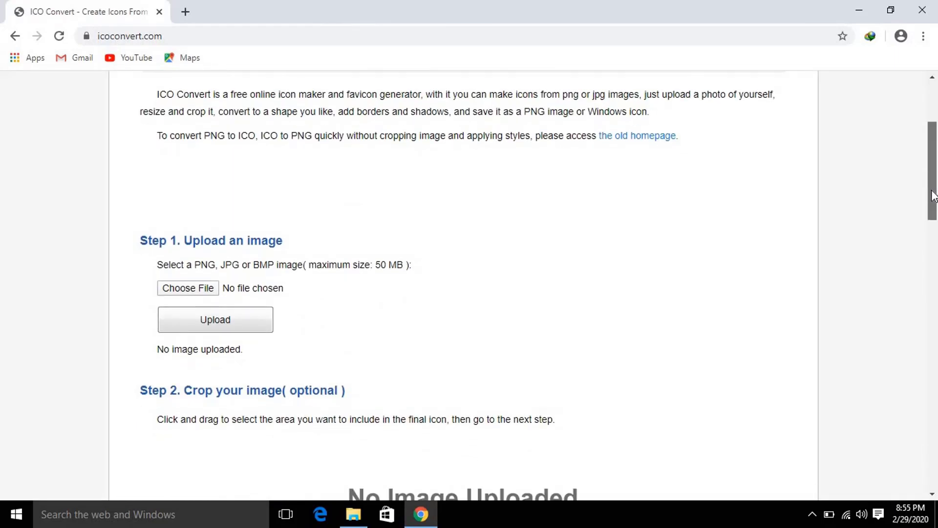
left_click(193, 290)
left_click(162, 115)
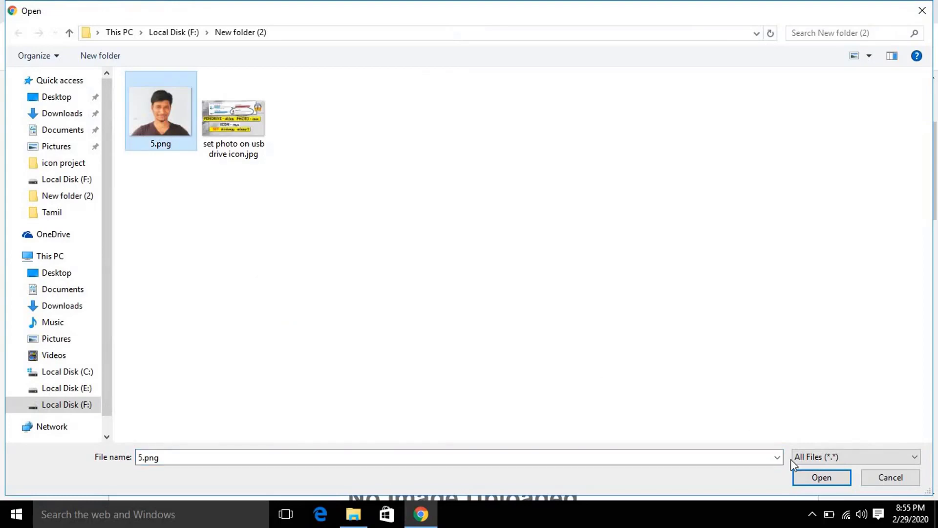
left_click(818, 477)
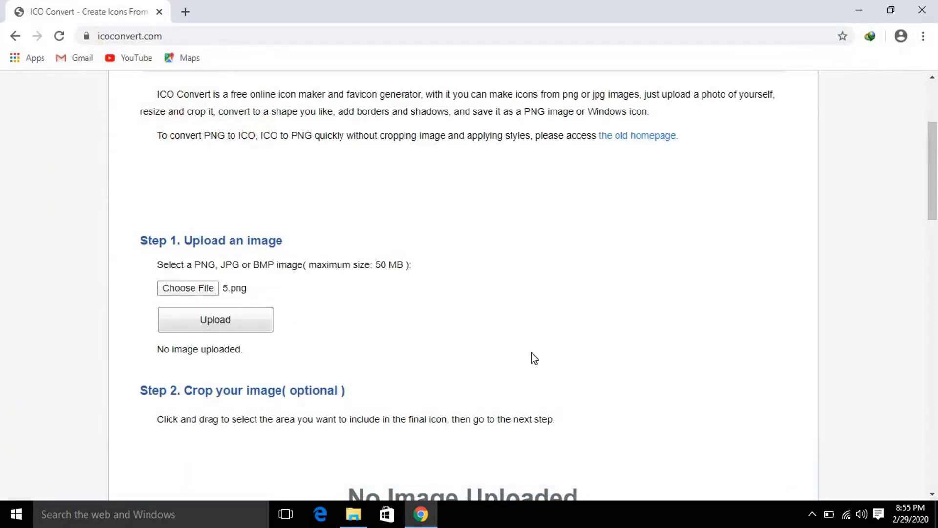
left_click(208, 326)
triple_click(218, 350)
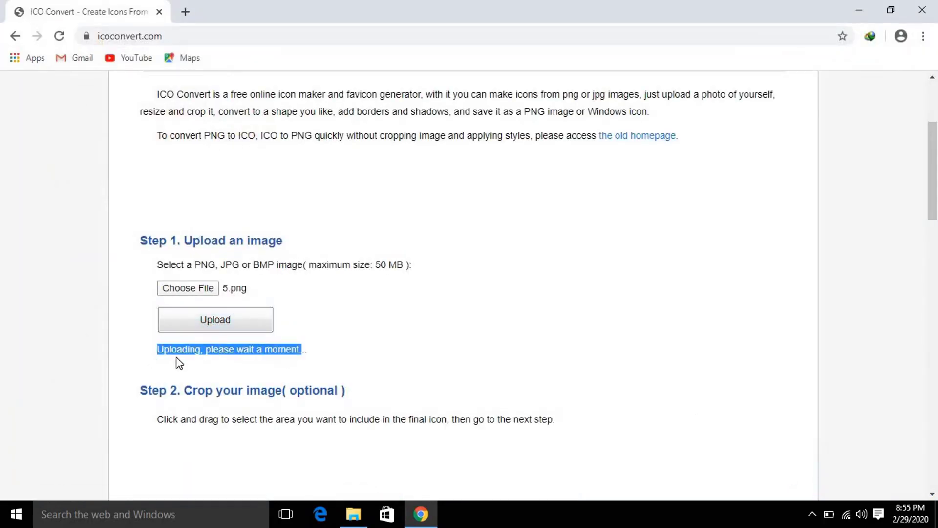
triple_click(205, 343)
left_click(205, 344)
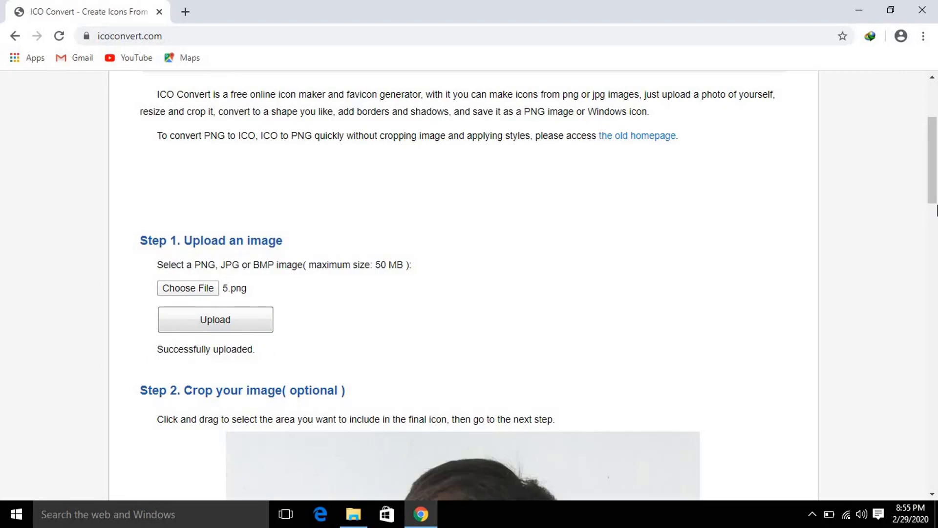
Apply the circle style with the white border to the icon, leaving the uploaded photo uncropped.
left_click_drag(936, 181, 936, 290)
scroll(875, 272, "down", 2)
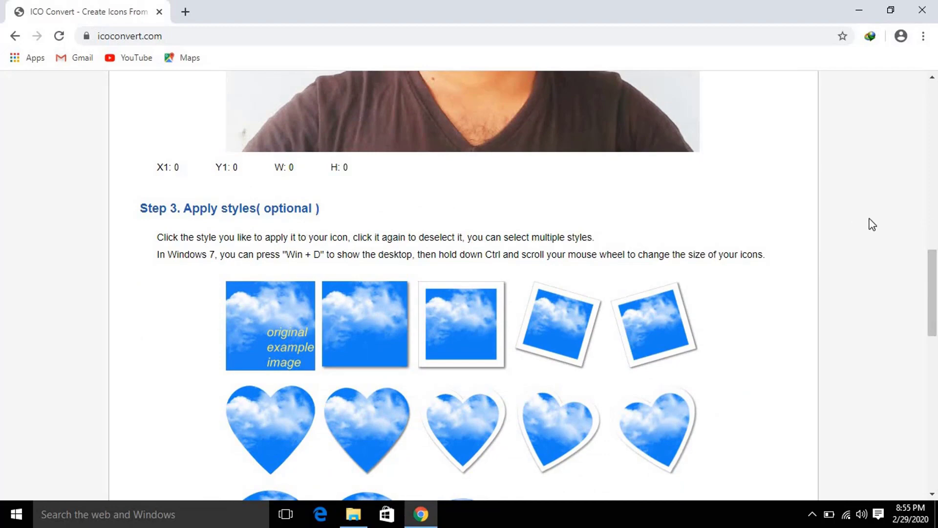
scroll(872, 225, "down", 2)
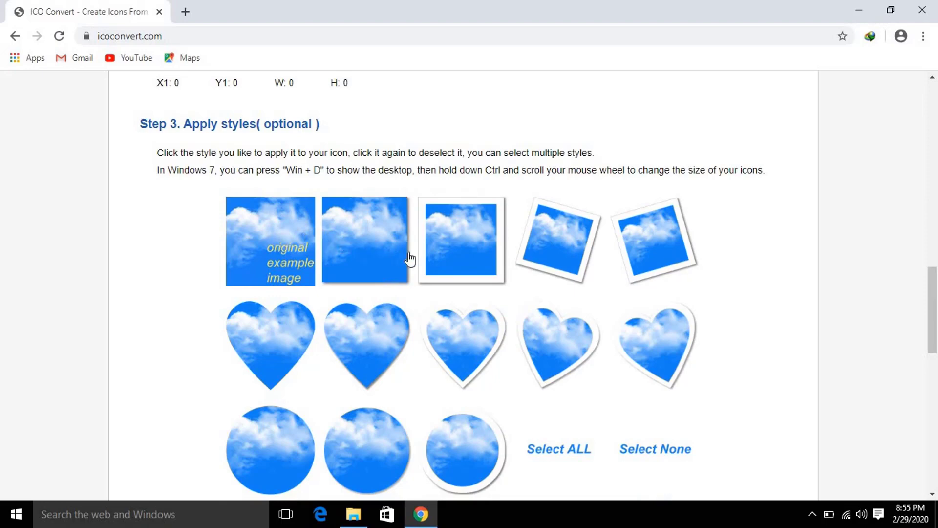
scroll(720, 251, "down", 2)
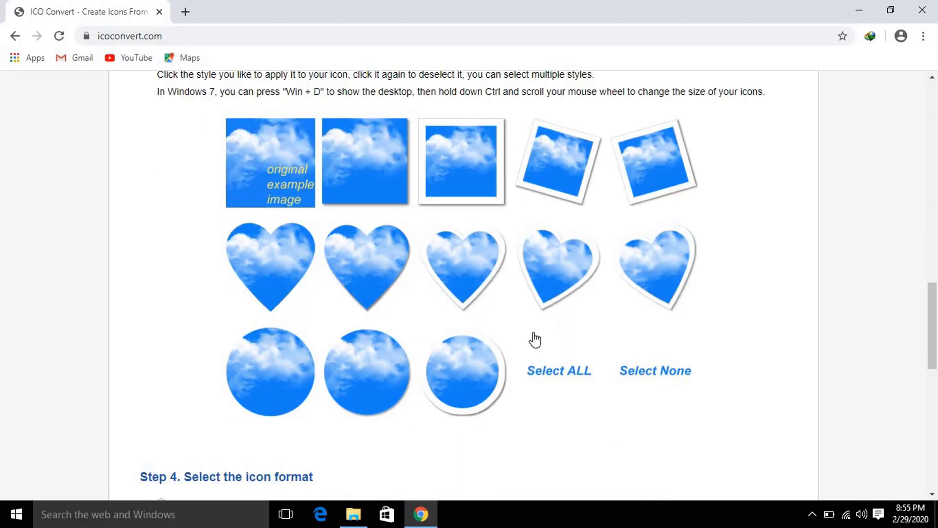
left_click(475, 371)
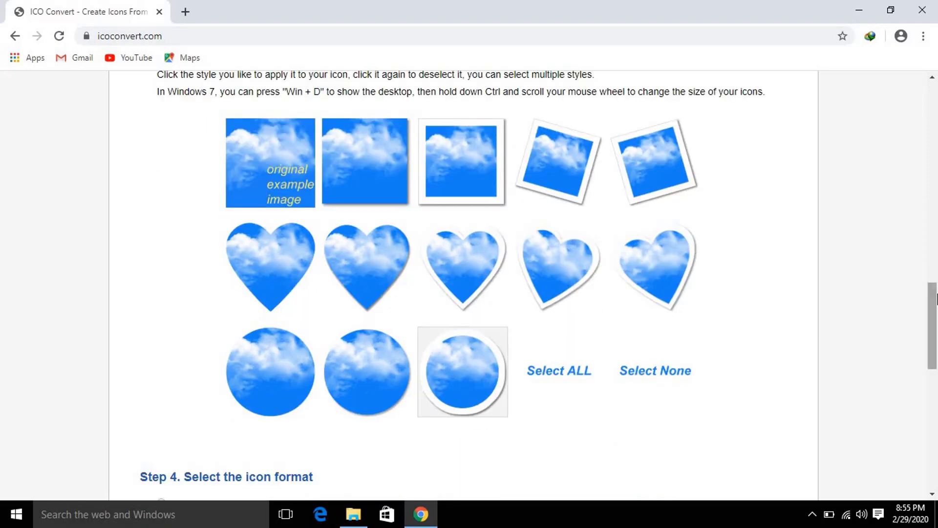
Convert the photo to an ICO for Windows 7, Windows 8, Vista and XP and download the icon.
left_click_drag(936, 299, 936, 336)
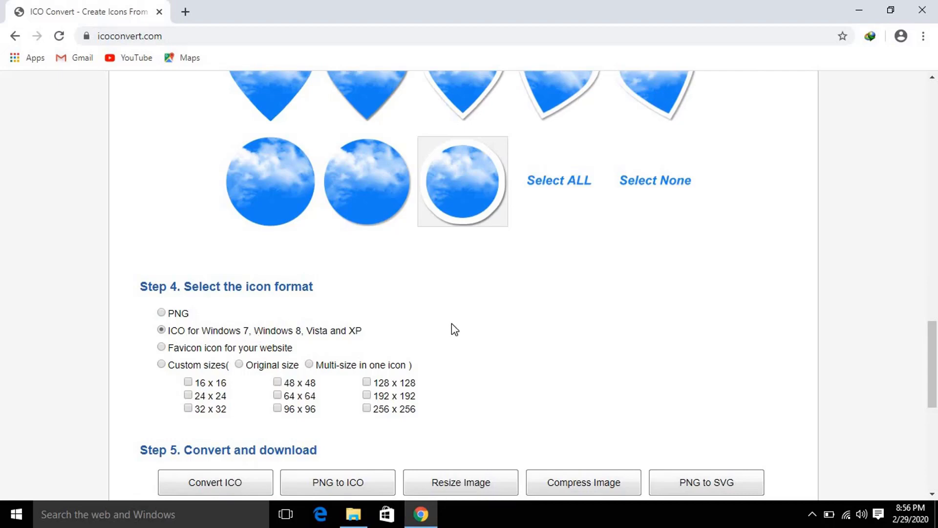
left_click_drag(932, 317, 932, 342)
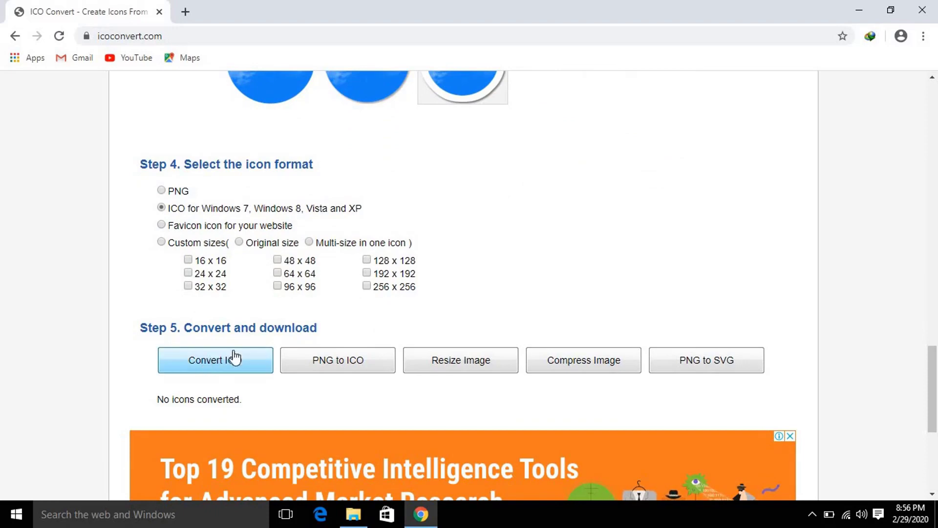
left_click(221, 363)
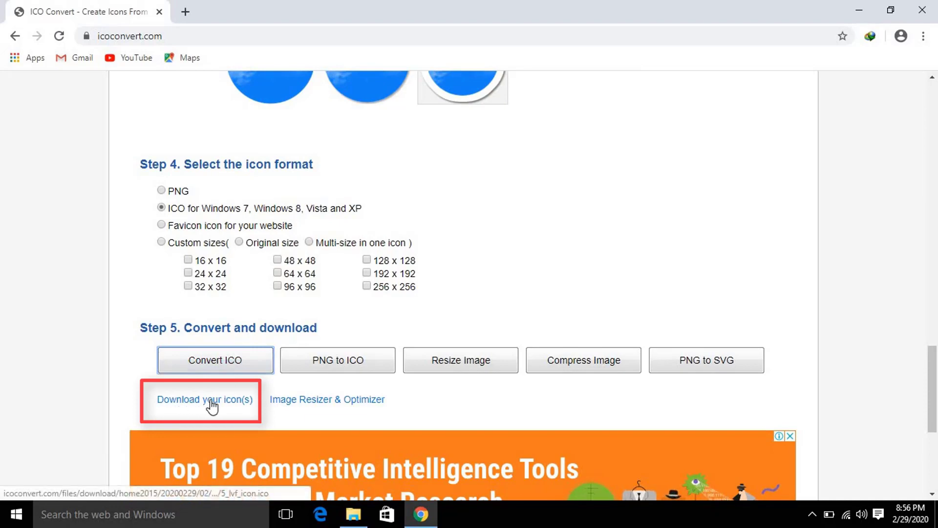
left_click(207, 400)
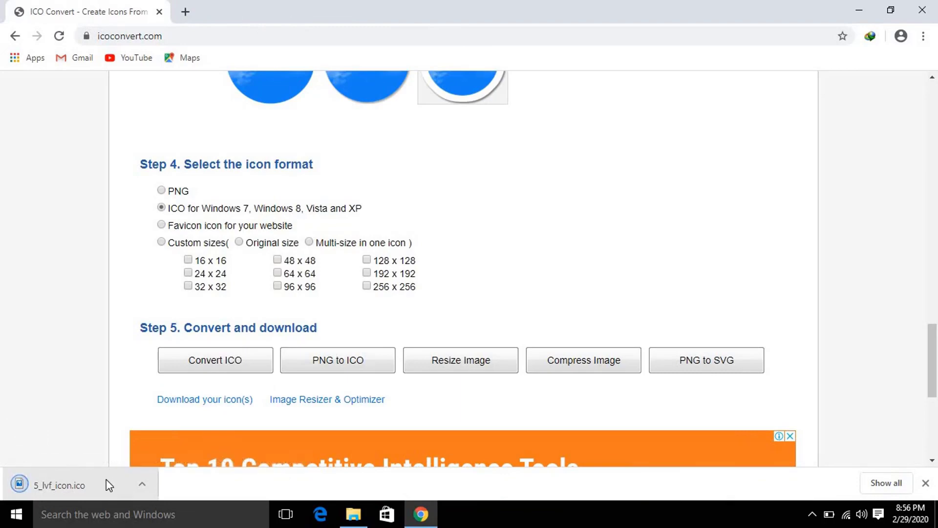
Show the downloaded 5_lvf_icon.ico in its folder and maximize the File Explorer window.
left_click(141, 482)
left_click(175, 443)
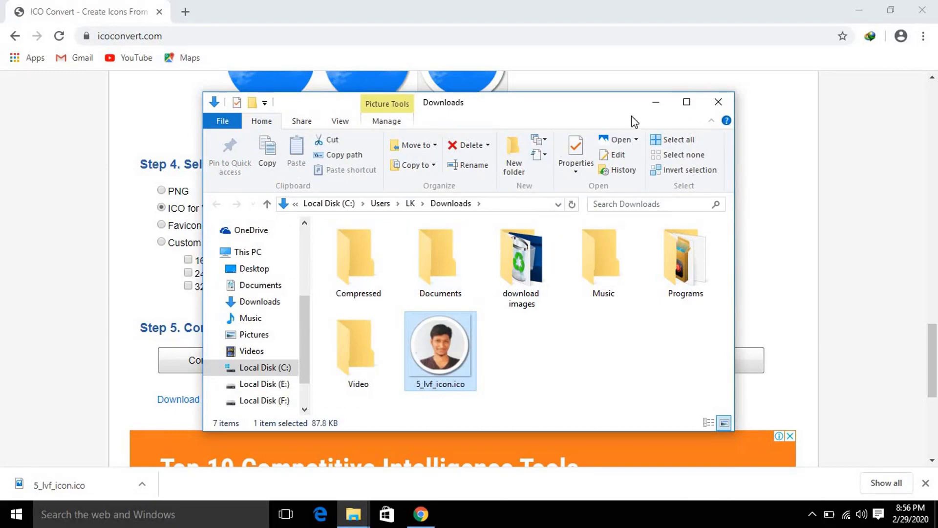
left_click(687, 104)
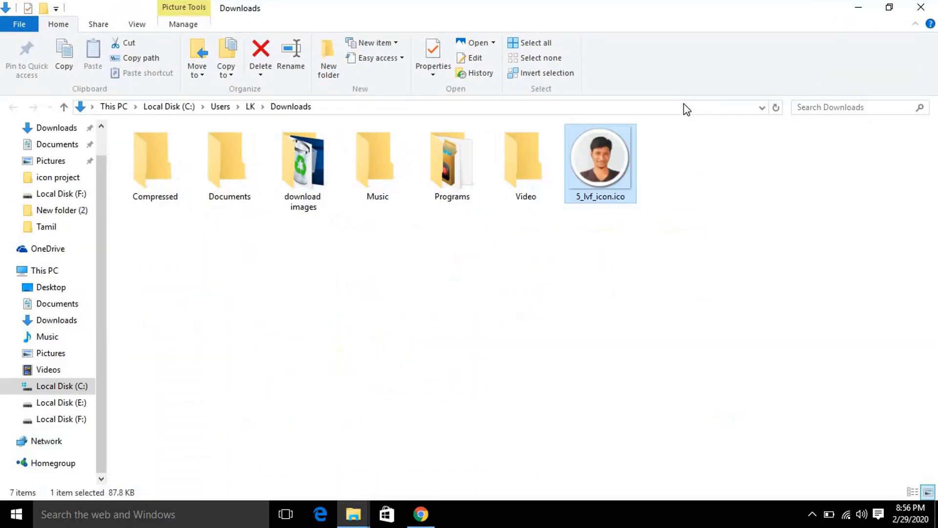
left_click(653, 246)
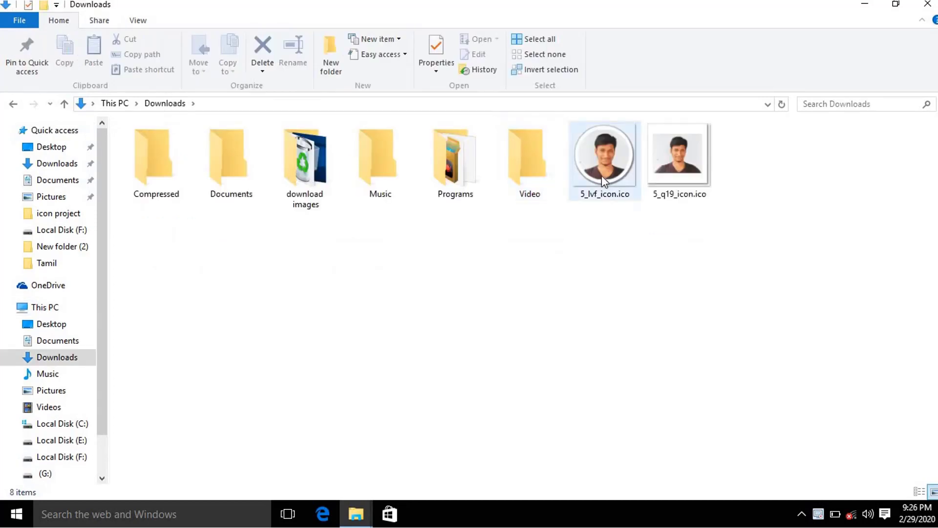
Copy 5_lvf_icon.ico from the Downloads folder and paste it into the G: drive.
right_click(602, 175)
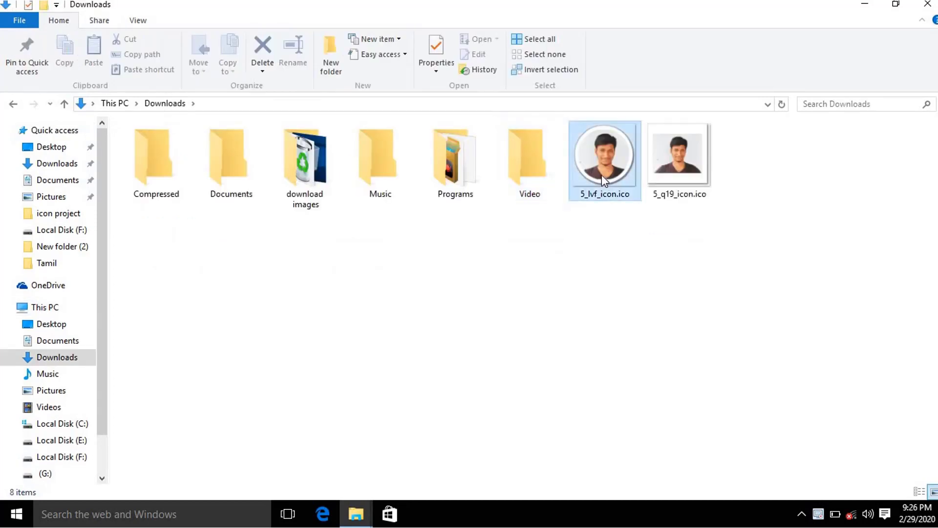
left_click(632, 421)
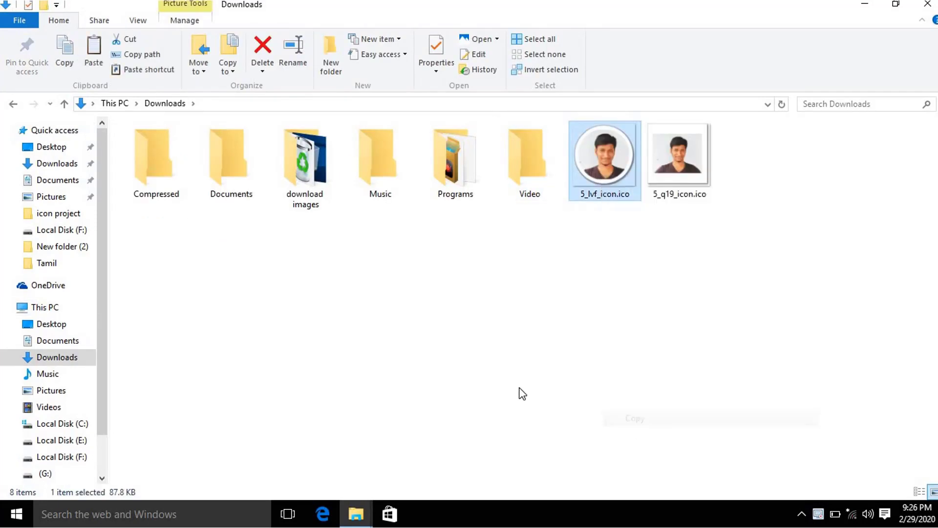
key("alt+Left")
right_click(584, 241)
left_click(643, 339)
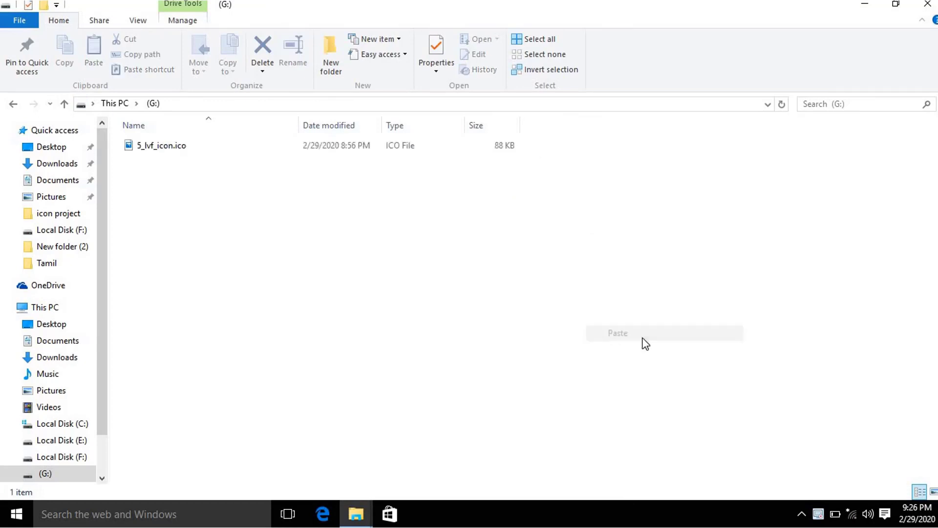
left_click(379, 291)
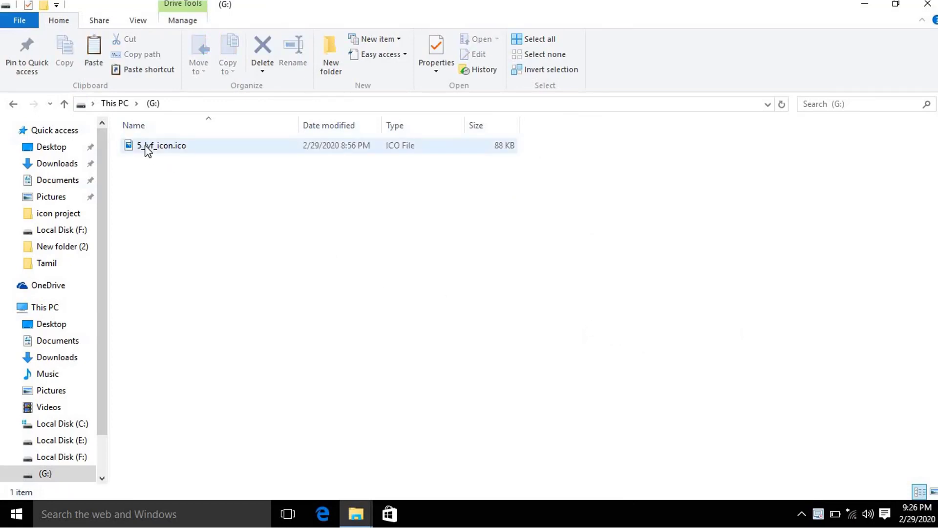
Rename the icon file on the G: drive to kktech.ico.
left_click(162, 148)
key("F2")
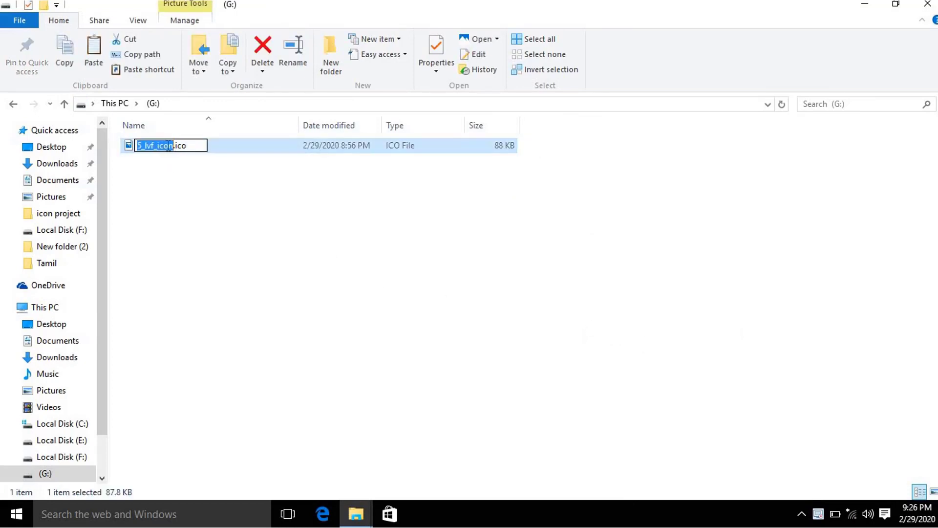
type("kktech")
key("Return")
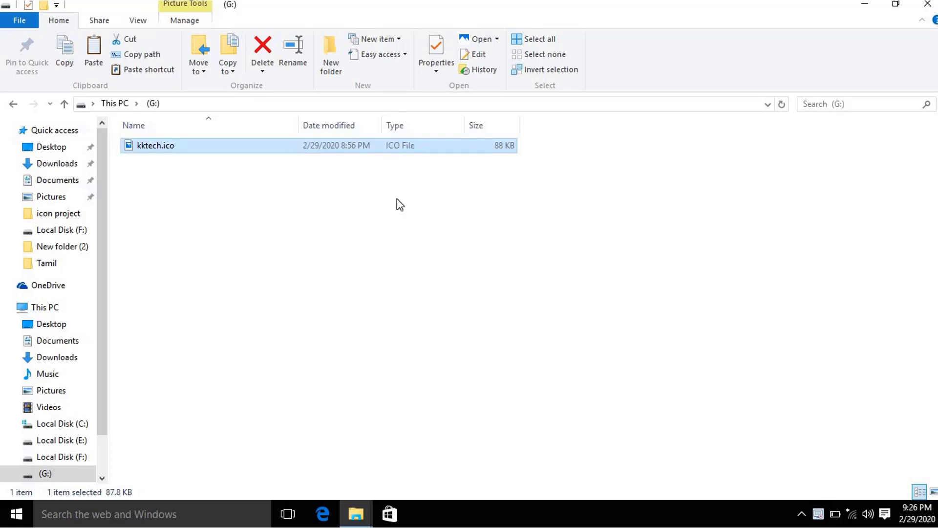
Create a new text document on the G: drive, keeping its default name.
right_click(375, 238)
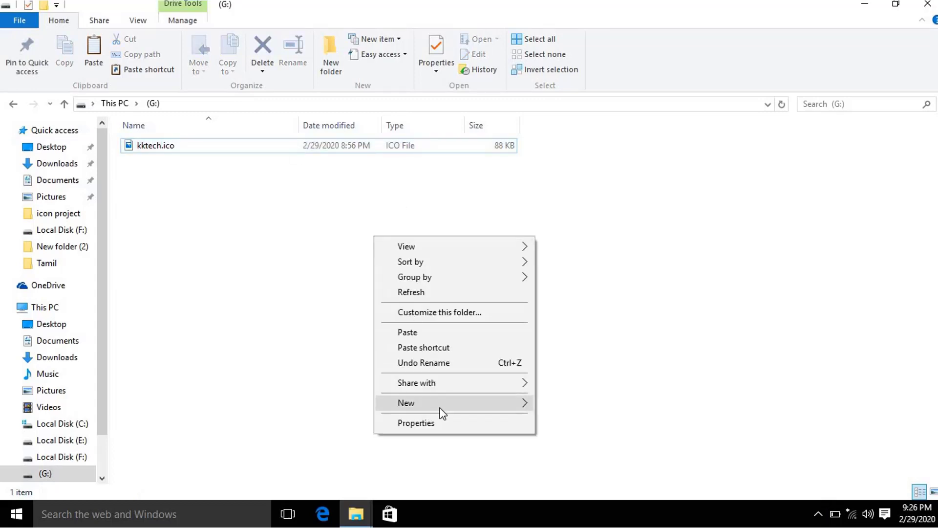
mouse_move(440, 409)
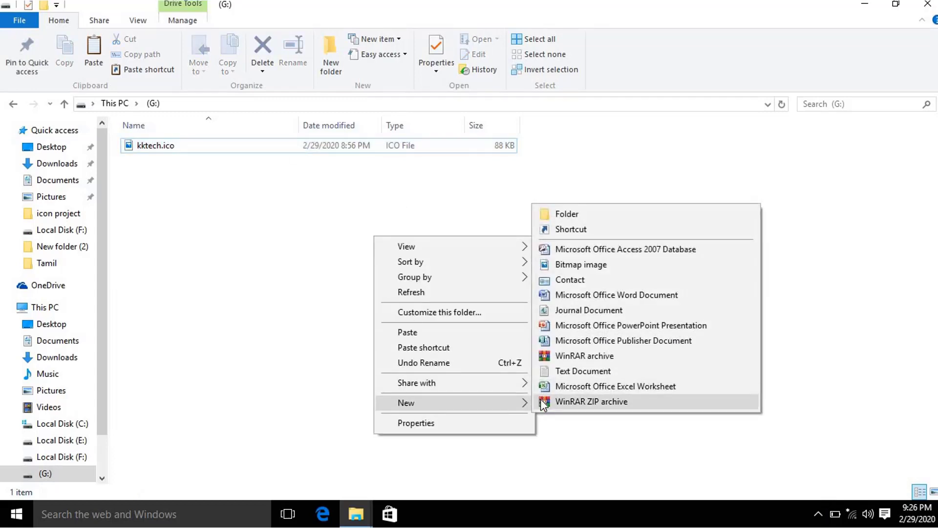
left_click(572, 371)
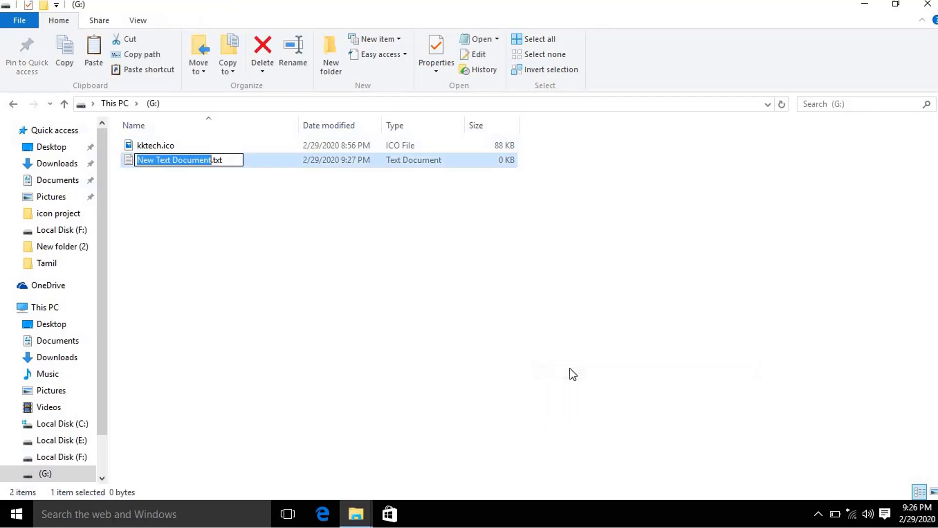
left_click(356, 242)
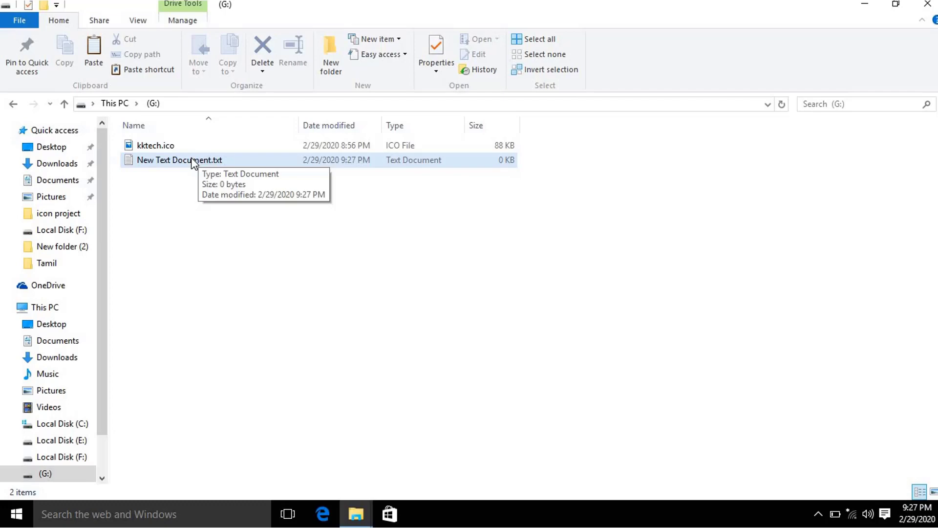
Open New Text Document.txt and enter three lines: [autorun], icon=kktech.ico and label=kk tech.
double_click(192, 160)
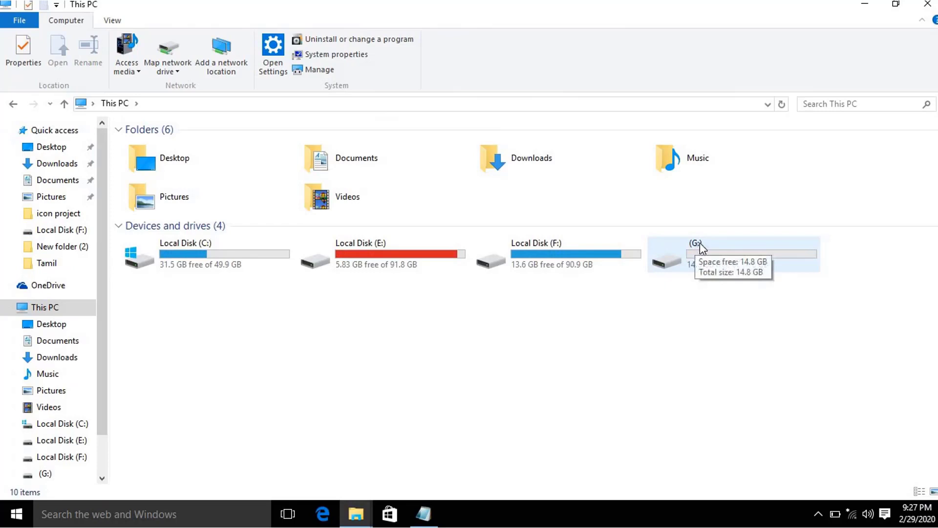
mouse_move(699, 242)
left_mouse_down()
mouse_move(717, 245)
mouse_move(700, 243)
left_mouse_up()
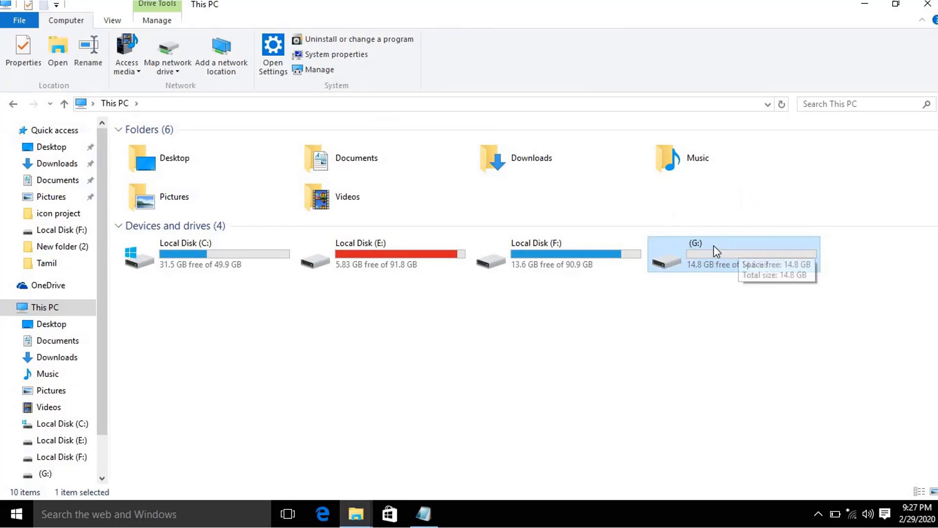
left_click(424, 514)
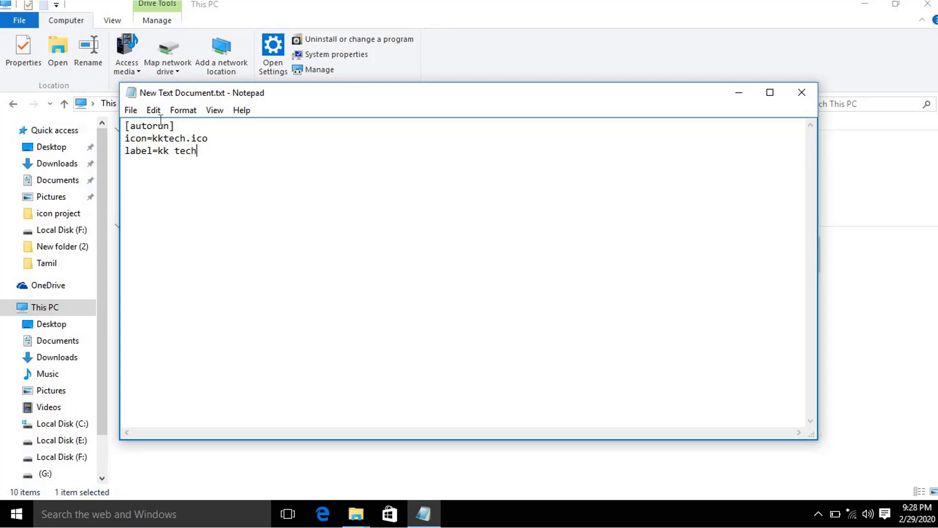
Save the text as autorun.inf on the G: drive and close Notepad.
left_click(131, 110)
left_click(159, 171)
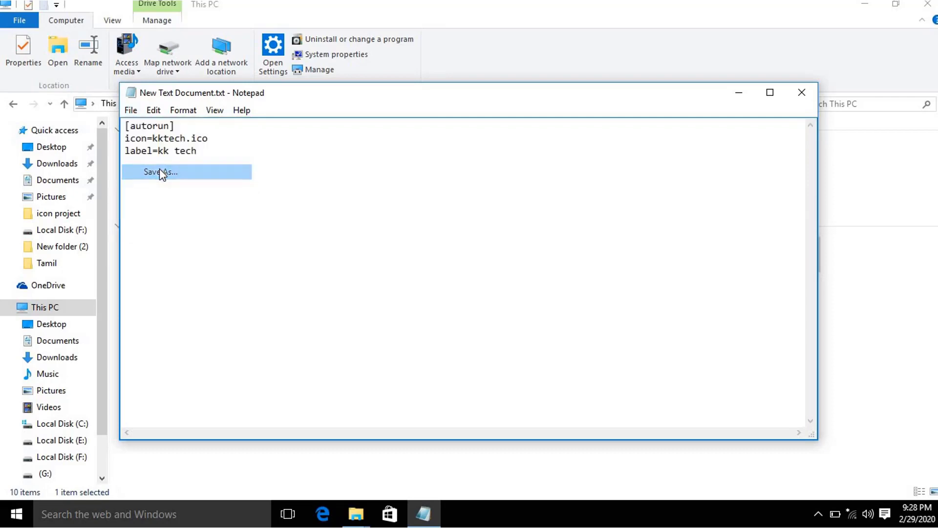
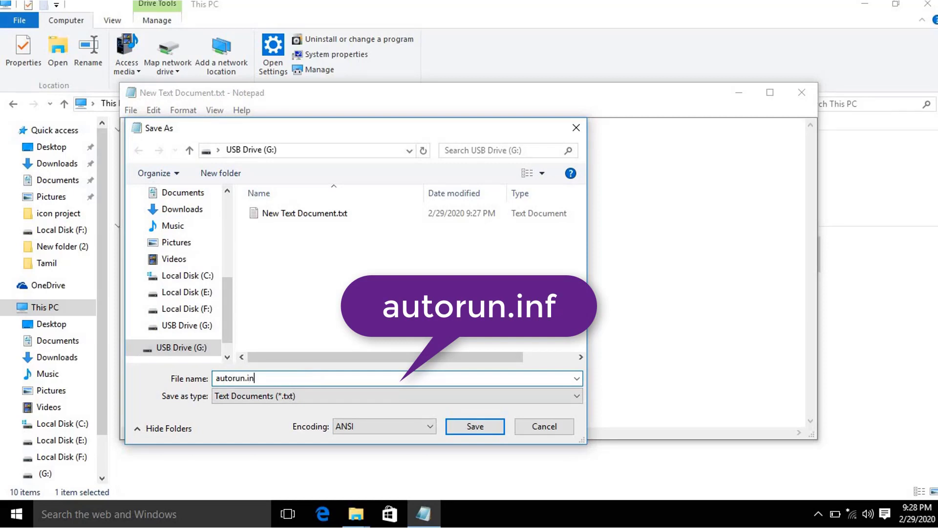
type("autorun.inf")
left_click(465, 424)
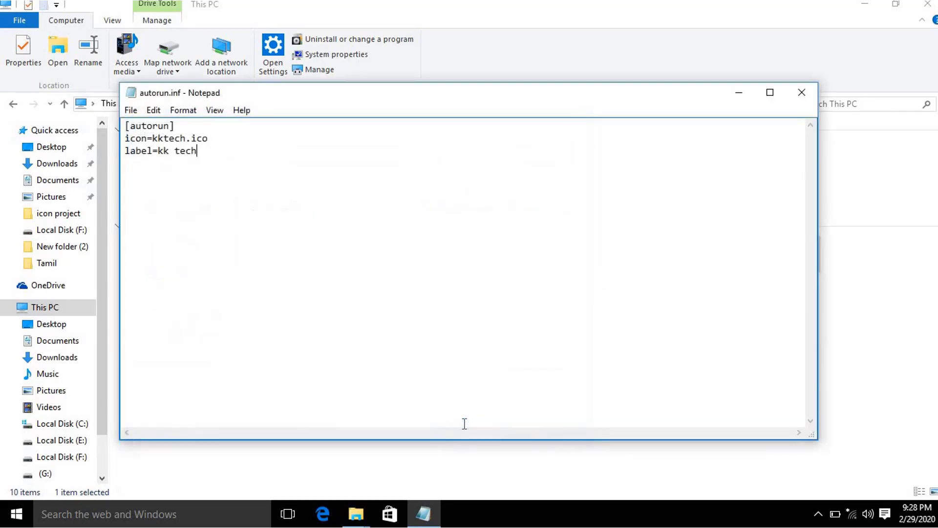
left_click(802, 92)
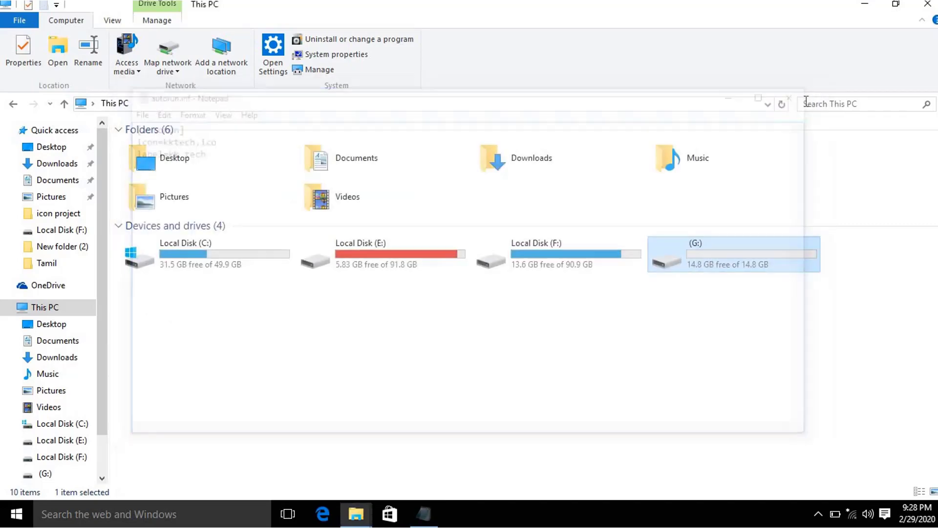
Open the G: drive and display its files as large icons.
double_click(746, 266)
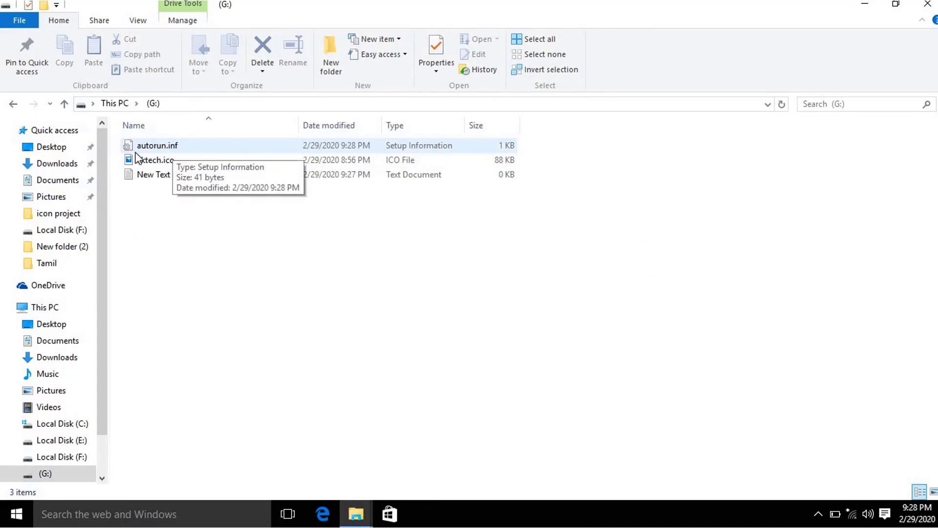
right_click(186, 237)
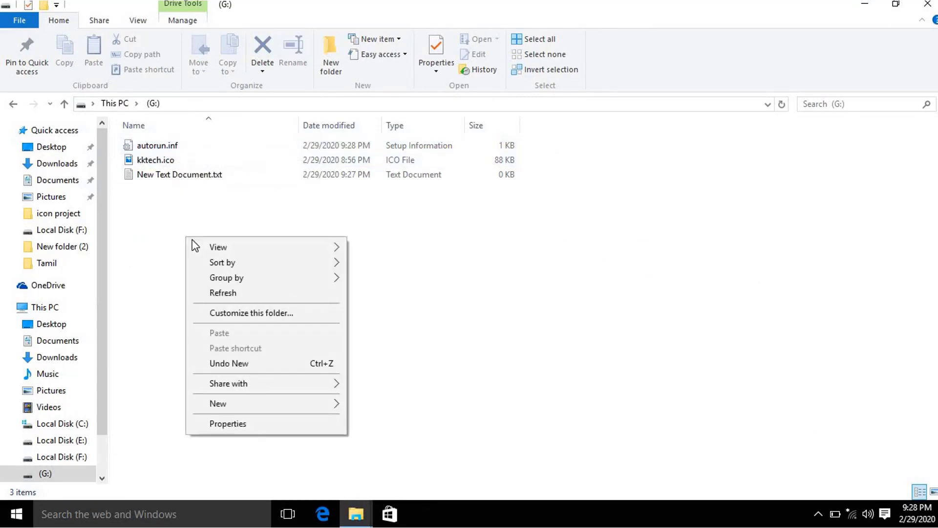
mouse_move(220, 248)
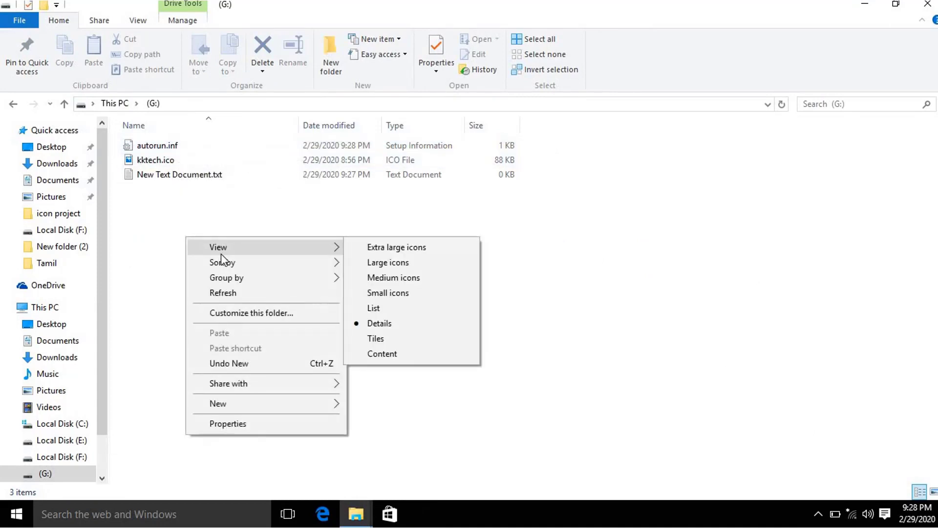
left_click(381, 266)
left_click(151, 178)
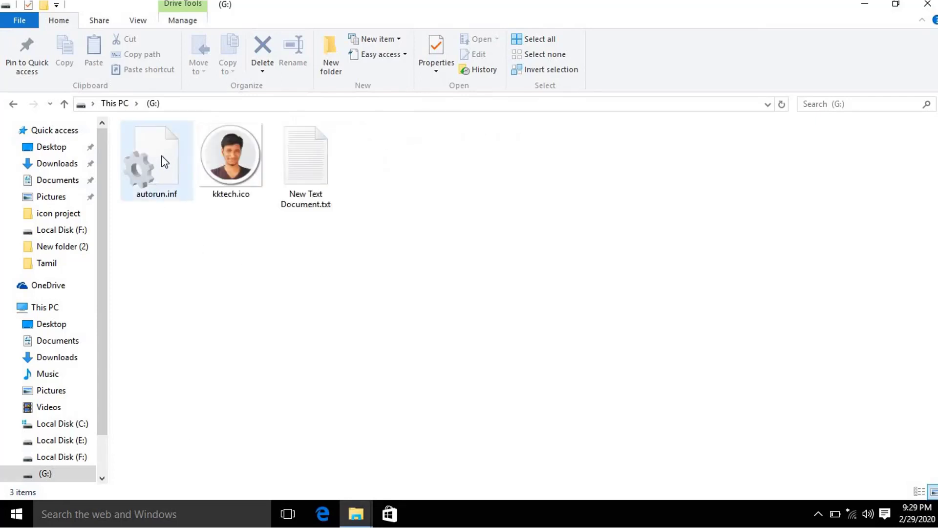
Return to This PC and eject the G: drive.
key("alt+Up")
left_click(794, 269)
right_click(795, 269)
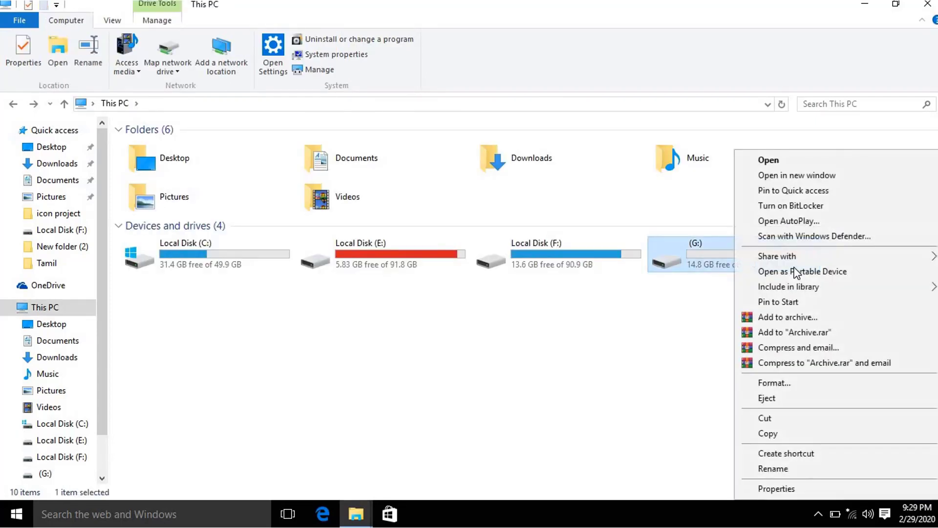
left_click(767, 398)
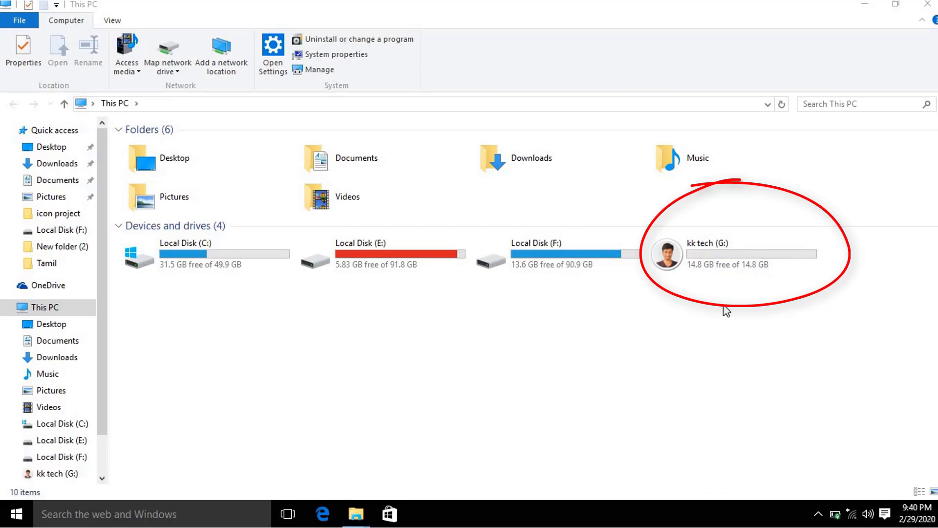
Open the reconnected kk tech (G:) drive and permanently delete New Text Document.txt.
double_click(737, 270)
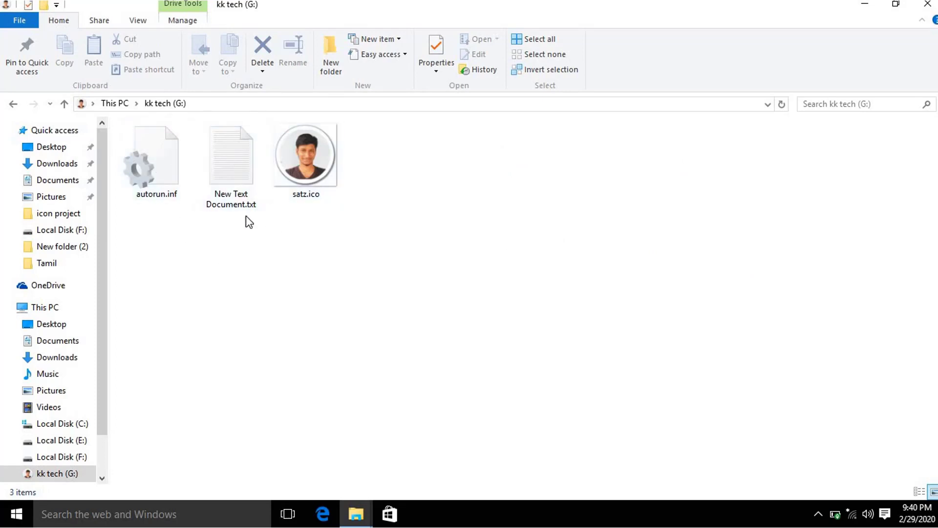
left_click(251, 182)
key("Delete")
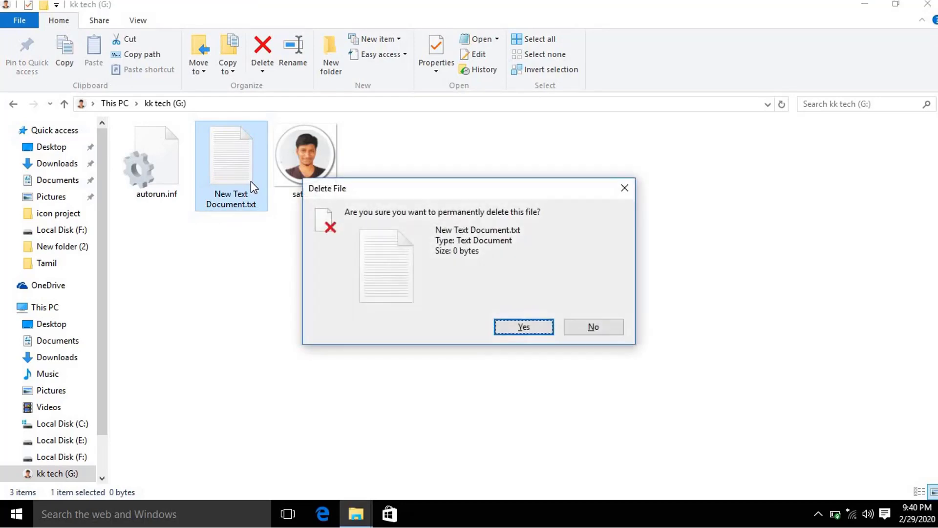
left_click(522, 321)
Apply the Hidden attribute to autorun.inf and satz.ico together on the G: drive.
left_click_drag(327, 211, 148, 166)
left_click(264, 306)
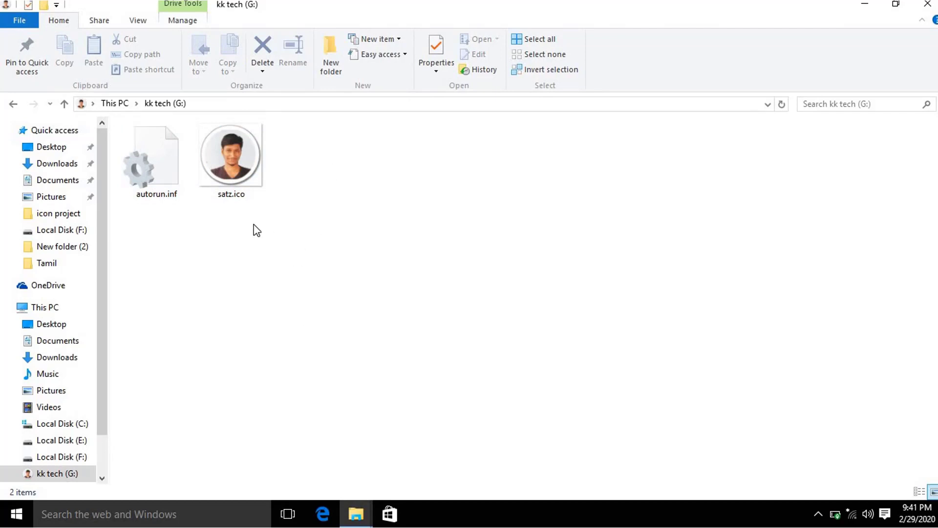
left_click_drag(254, 228, 150, 153)
right_click(150, 153)
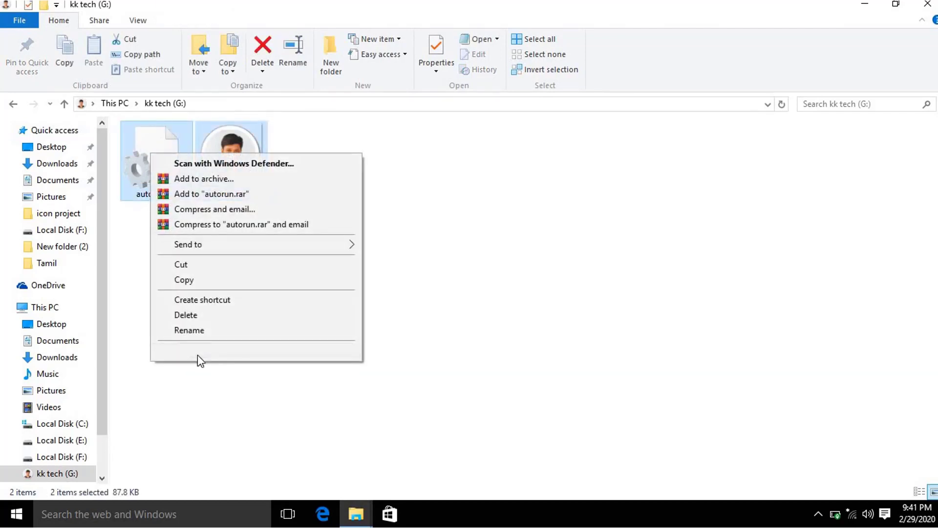
left_click(198, 353)
left_click(414, 274)
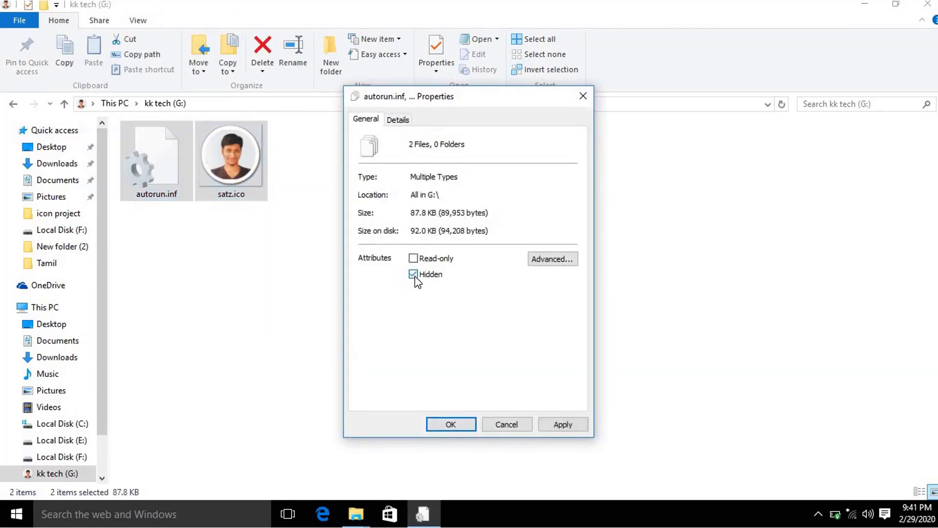
left_click(559, 425)
left_click(452, 423)
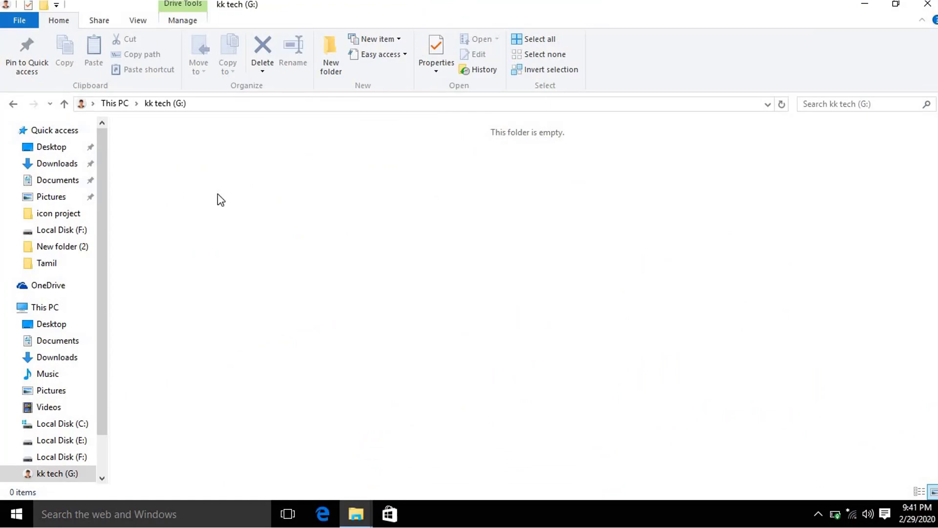
Go back to This PC to check the drive's custom icon and reopen kk tech (G:).
left_click(67, 309)
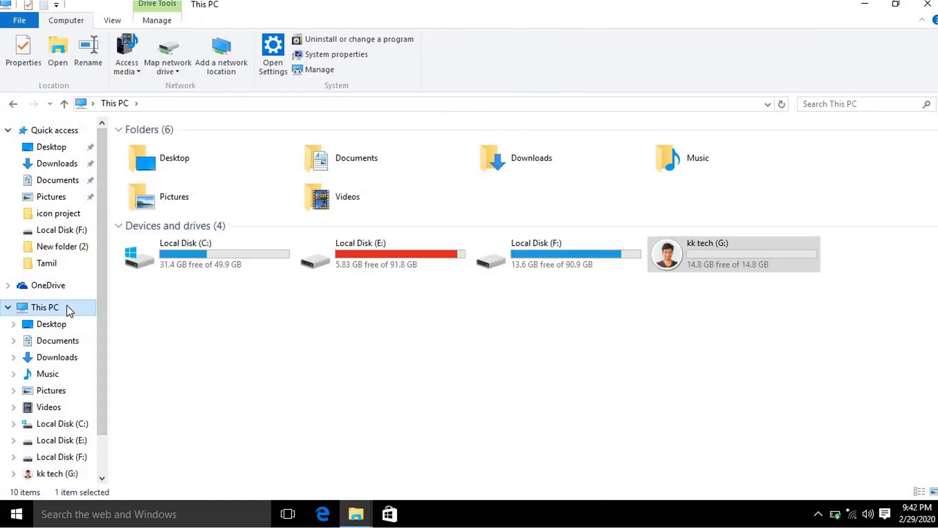
double_click(709, 257)
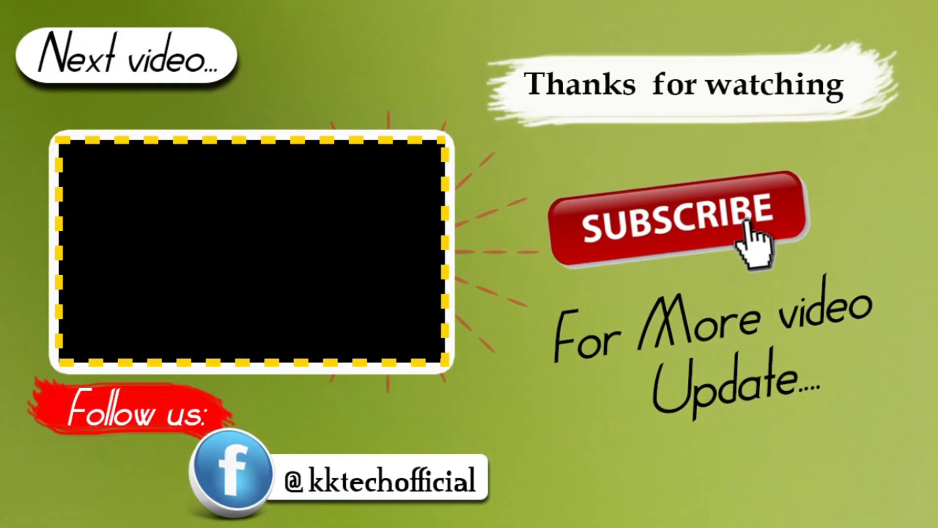